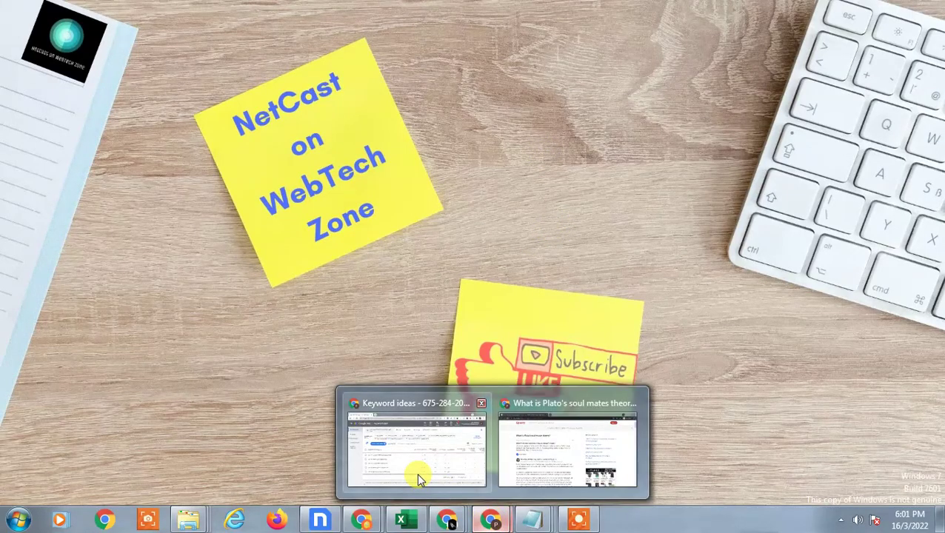
Bring up the Chrome taskbar window previews, including word file 2.docx
{"action": "mouse_move", "coordinate": [448, 523]}
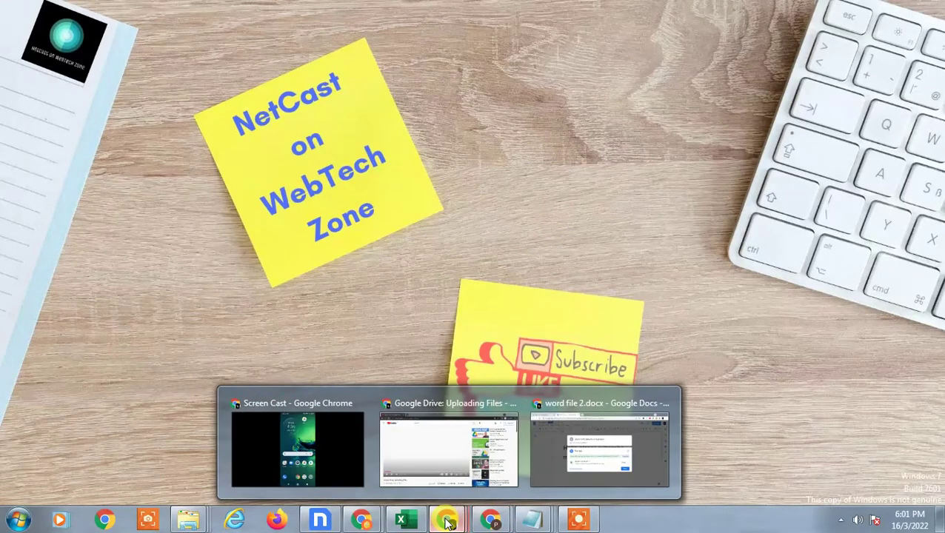
Bring forward word file 2.docx, close it, and switch My Drive to grid view
{"action": "left_click", "coordinate": [572, 440]}
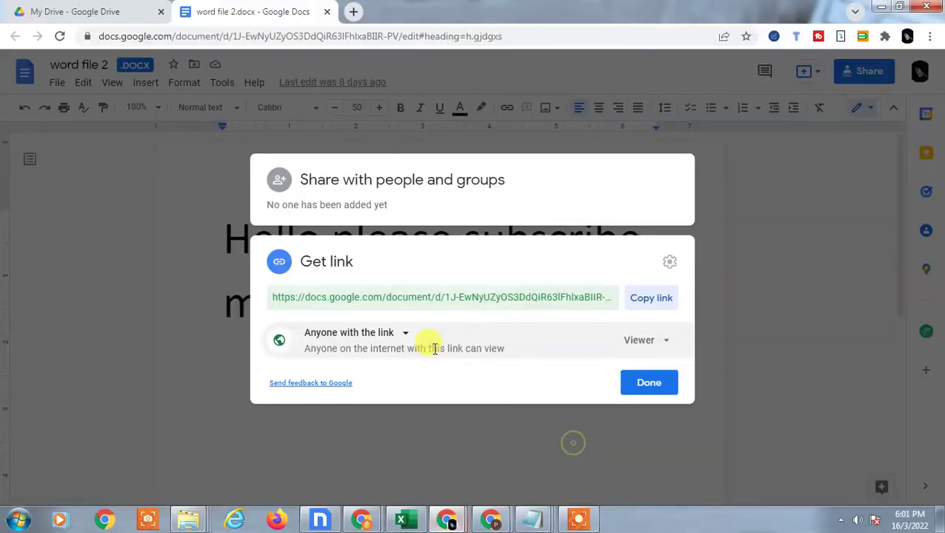
{"action": "left_click", "coordinate": [327, 11]}
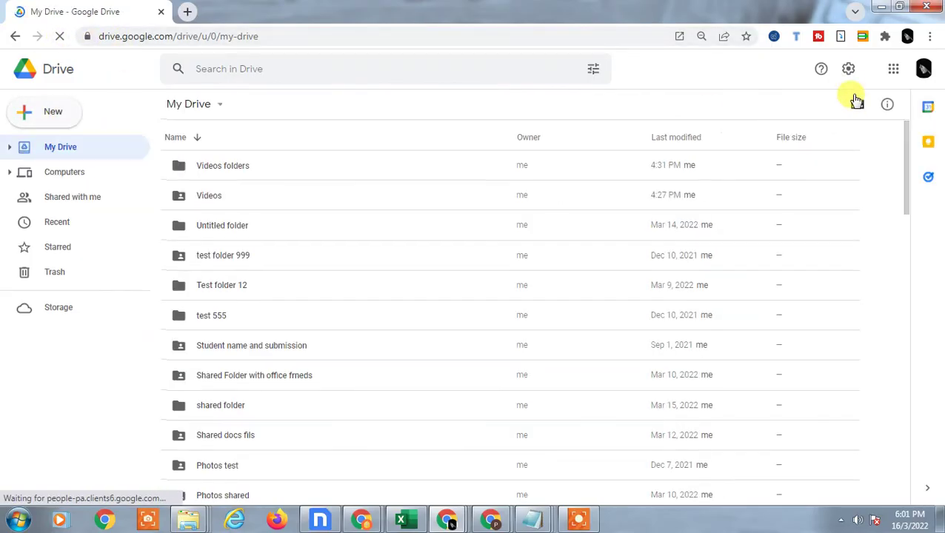
{"action": "left_click", "coordinate": [854, 105]}
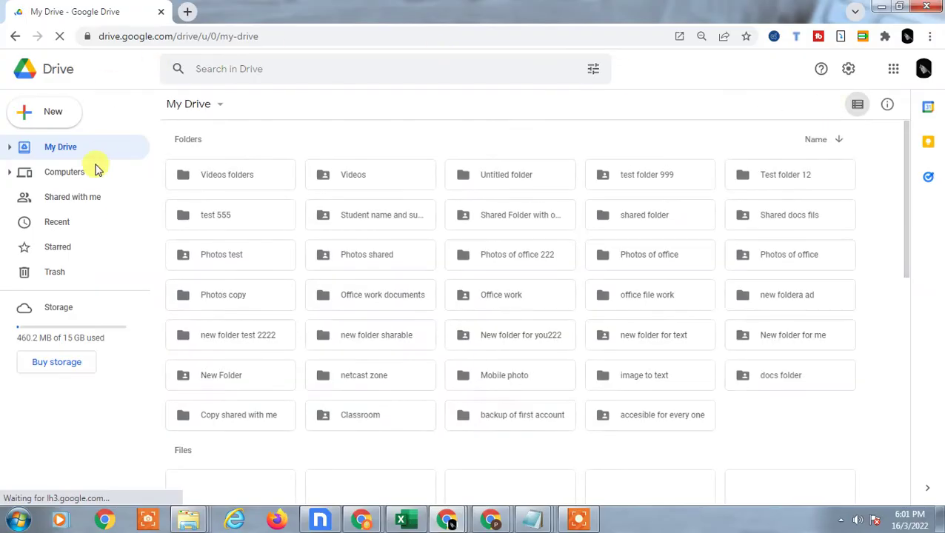
{"action": "scroll", "coordinate": [426, 248], "scroll_direction": "down", "scroll_amount": 2}
{"action": "scroll", "coordinate": [194, 186], "scroll_direction": "up", "scroll_amount": 2}
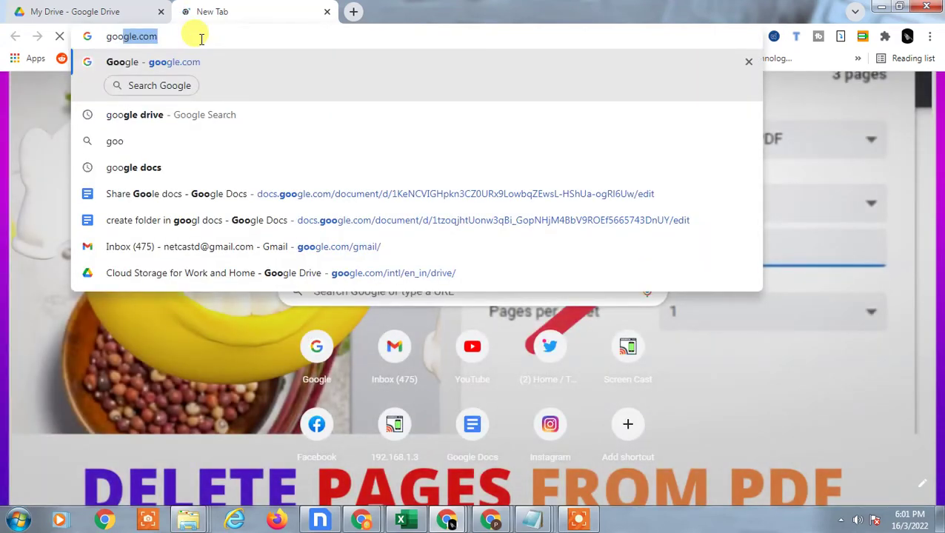
Open the Share Goole docs suggestion and strip its URL path to load docs.google.com
{"action": "left_click", "coordinate": [217, 199]}
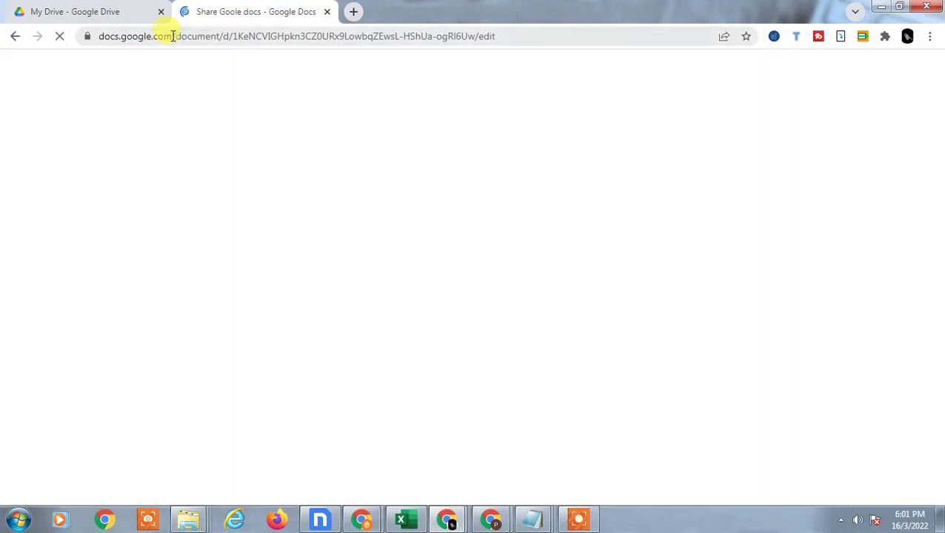
{"action": "left_click_drag", "start_coordinate": [170, 36], "coordinate": [678, 38]}
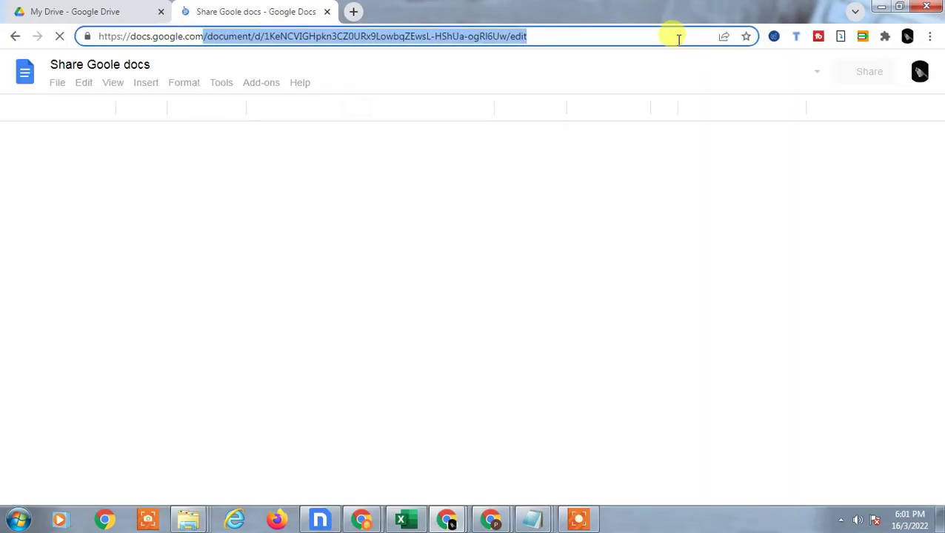
{"action": "key", "text": "BackSpace"}
{"action": "key", "text": "Return"}
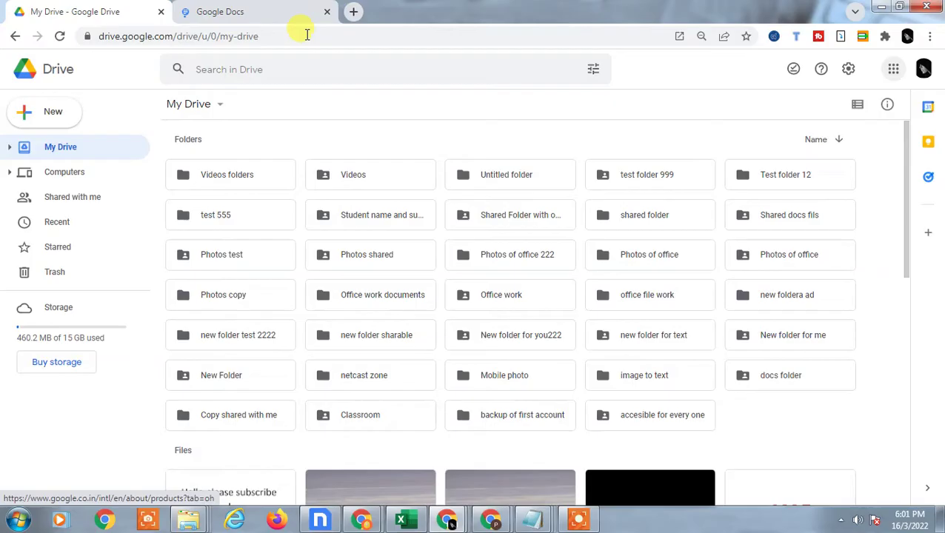
Switch to the Google Docs tab, scroll the recent documents, and return to the templates
{"action": "left_click", "coordinate": [268, 9]}
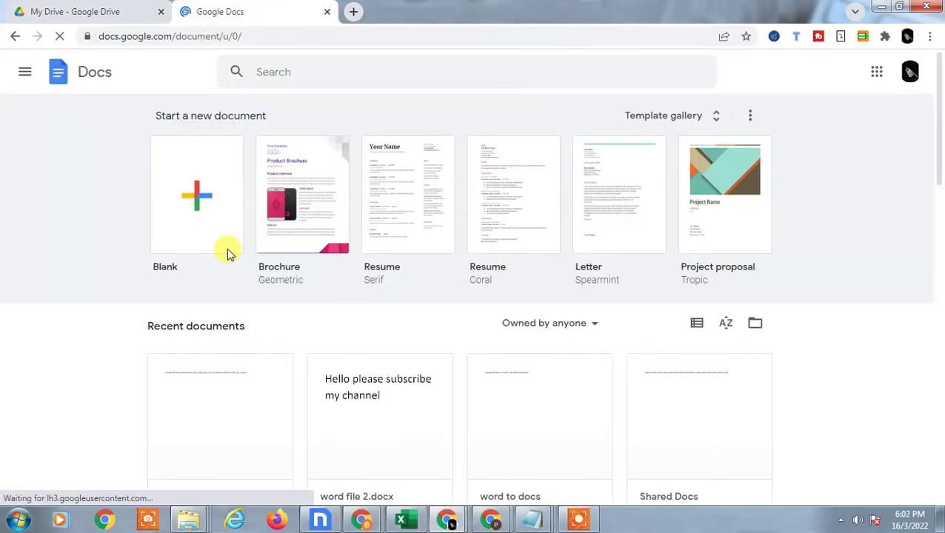
{"action": "scroll", "coordinate": [222, 237], "scroll_direction": "down", "scroll_amount": 1}
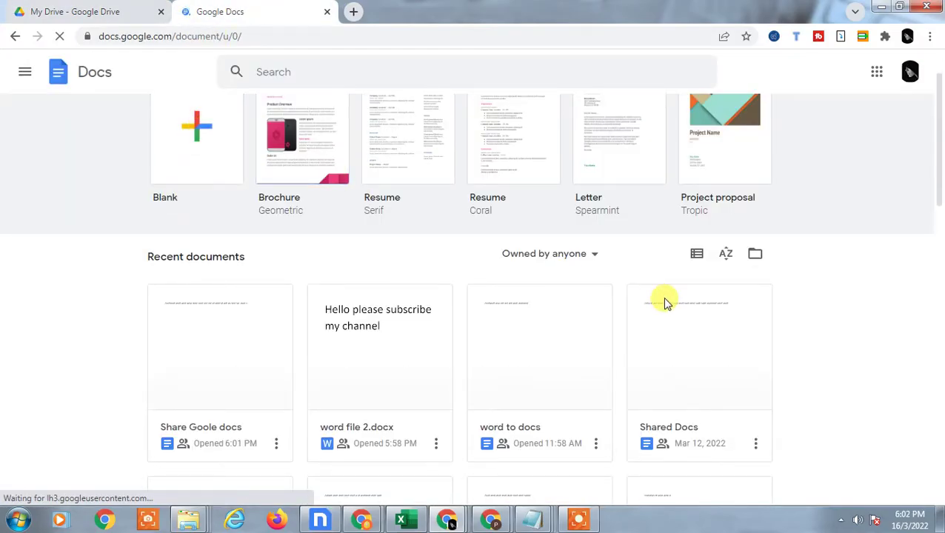
{"action": "scroll", "coordinate": [666, 302], "scroll_direction": "down", "scroll_amount": 5}
{"action": "scroll", "coordinate": [667, 303], "scroll_direction": "up", "scroll_amount": 6}
{"action": "scroll", "coordinate": [667, 302], "scroll_direction": "down", "scroll_amount": 6}
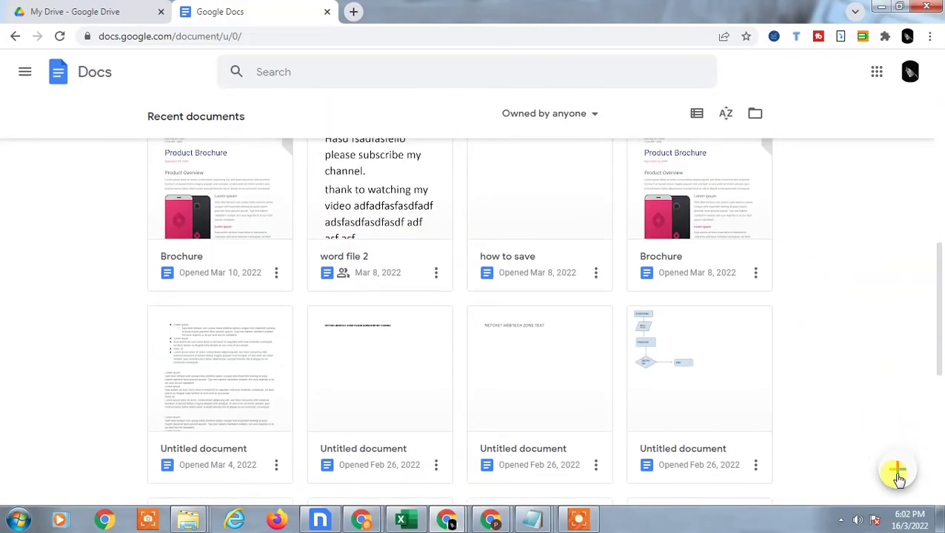
{"action": "left_click", "coordinate": [900, 471]}
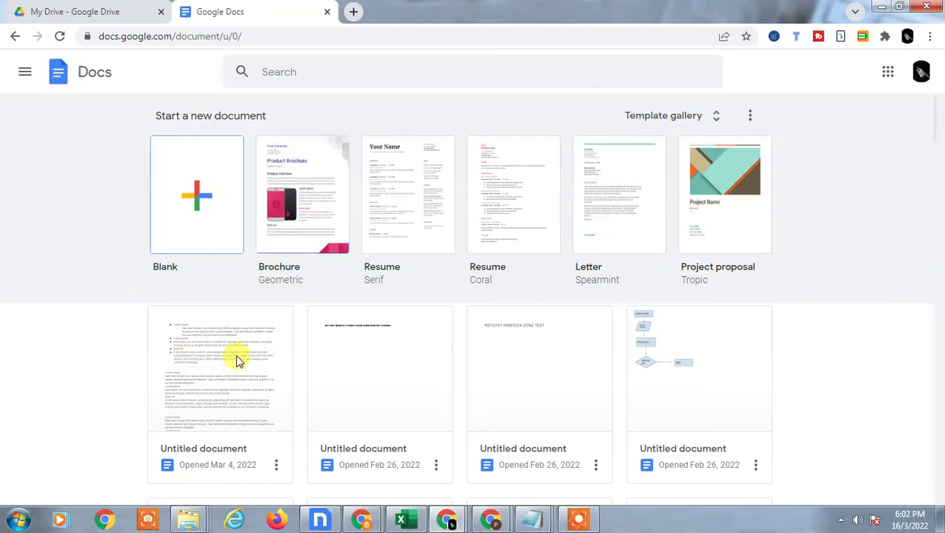
Upload word file from the Documents library to My Drive via New > File upload
{"action": "left_click", "coordinate": [93, 11]}
{"action": "left_click", "coordinate": [52, 107]}
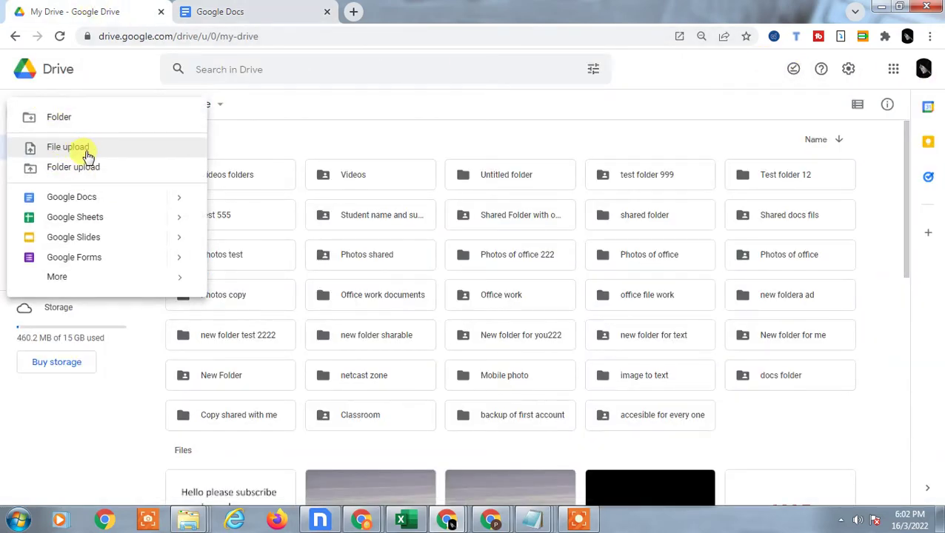
{"action": "left_click", "coordinate": [110, 153]}
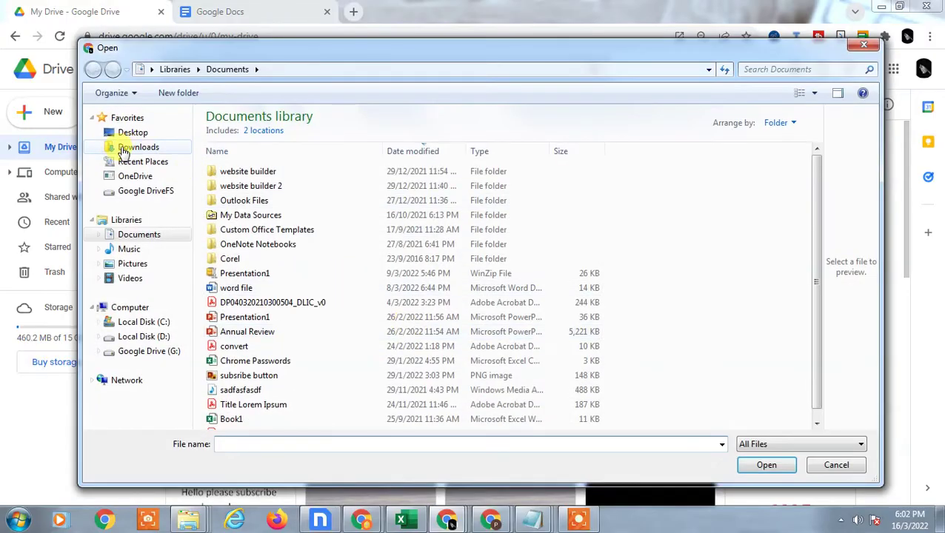
{"action": "left_click", "coordinate": [249, 289]}
{"action": "left_click", "coordinate": [763, 466]}
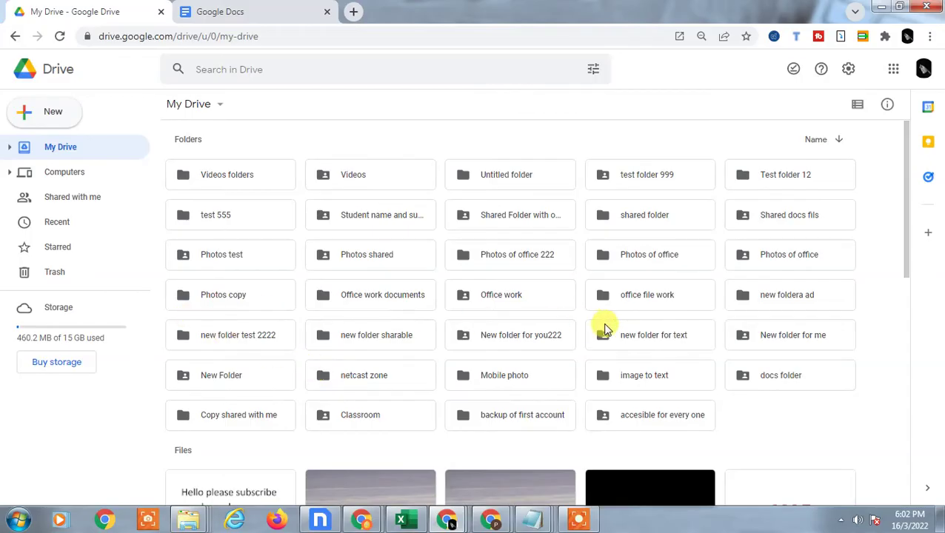
Scroll My Drive to the Files section to find the uploaded word file.docx
{"action": "scroll", "coordinate": [606, 326], "scroll_direction": "down", "scroll_amount": 3}
{"action": "scroll", "coordinate": [380, 352], "scroll_direction": "up", "scroll_amount": 2}
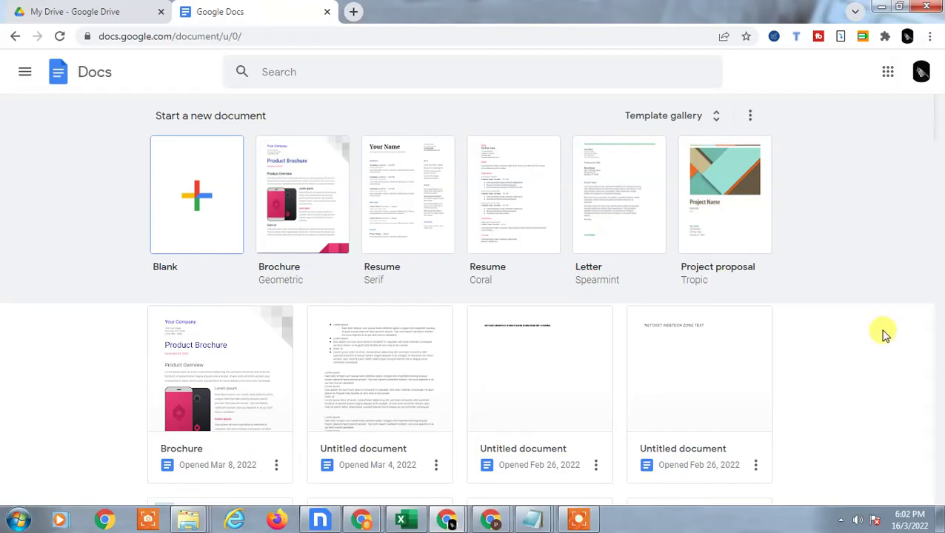
{"action": "scroll", "coordinate": [840, 341], "scroll_direction": "down", "scroll_amount": 5}
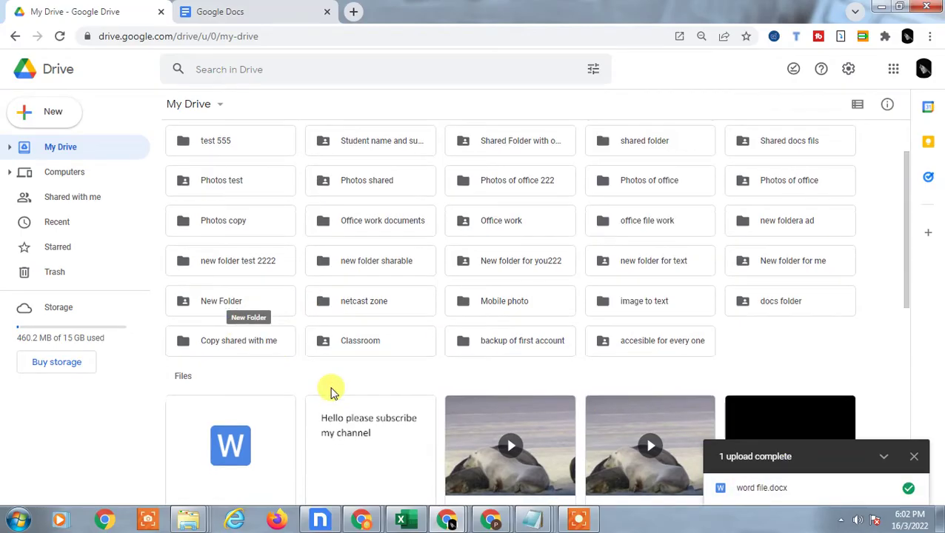
{"action": "scroll", "coordinate": [327, 386], "scroll_direction": "down", "scroll_amount": 2}
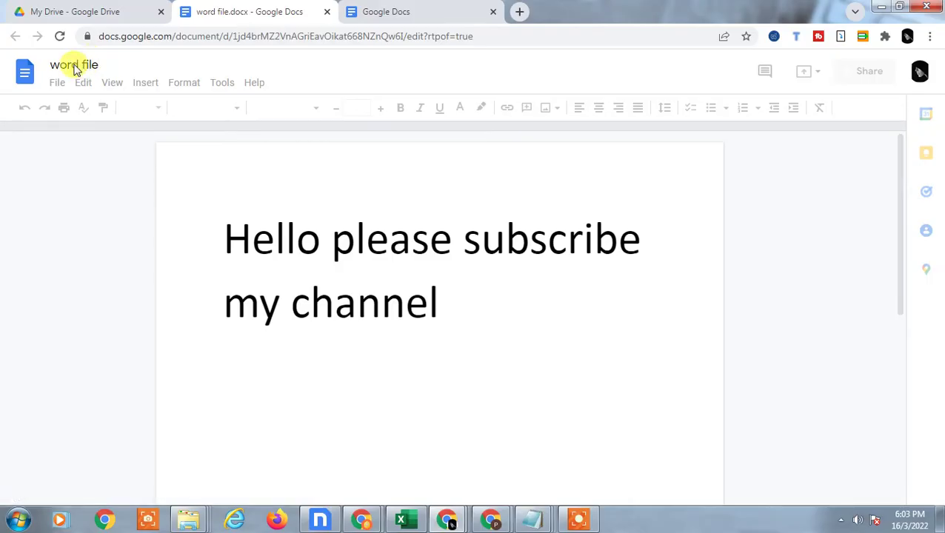
Rename the document to 'word file test docs'
{"action": "left_click", "coordinate": [97, 64]}
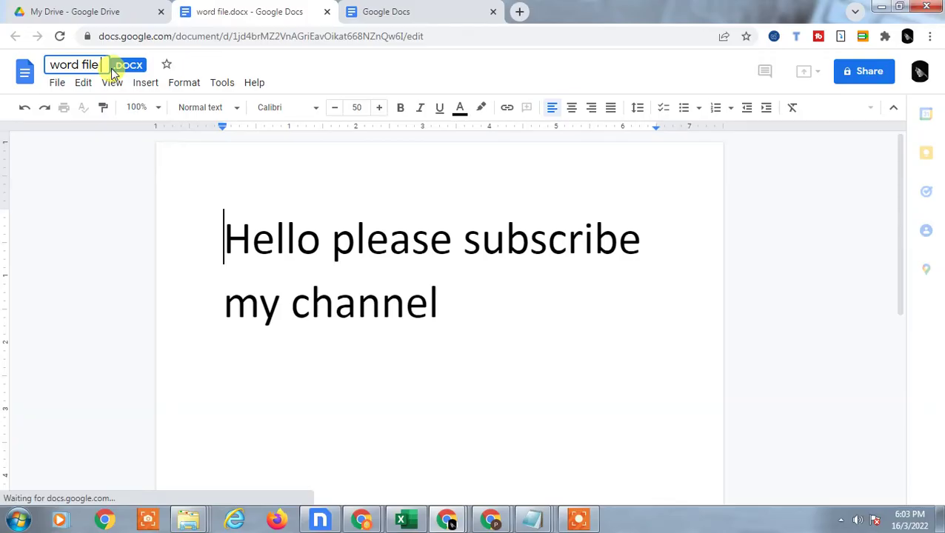
{"action": "type", "text": "te"}
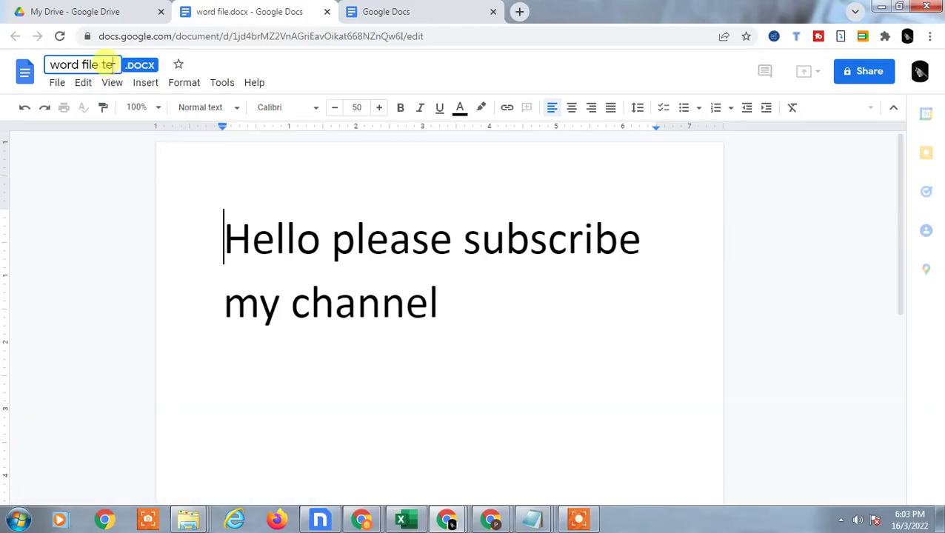
{"action": "type", "text": "st docs"}
{"action": "key", "text": "Return"}
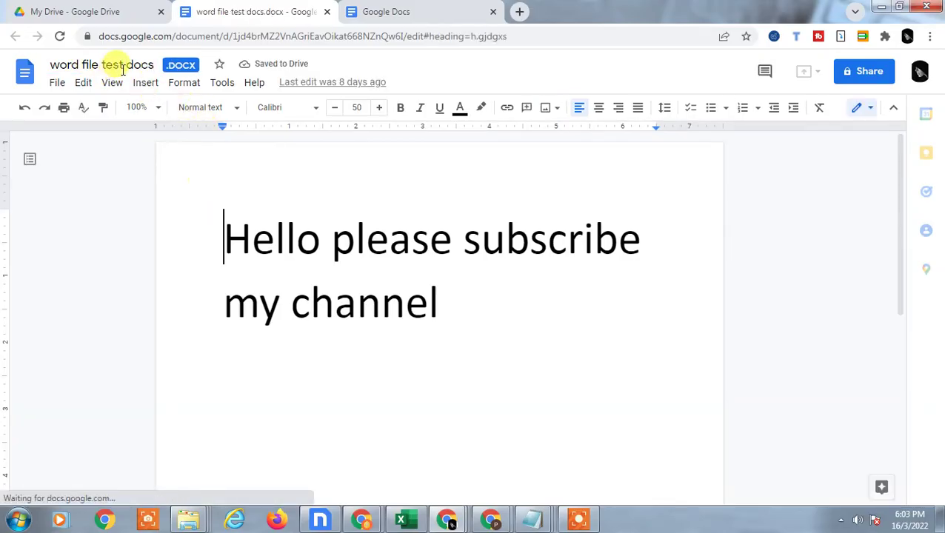
Add 'asdf asdf asdfasd f' after the word channel, then go to the Docs home tab
{"action": "left_click_drag", "start_coordinate": [451, 299], "coordinate": [487, 304]}
{"action": "type", "text": "asdf asdf asdfasd f"}
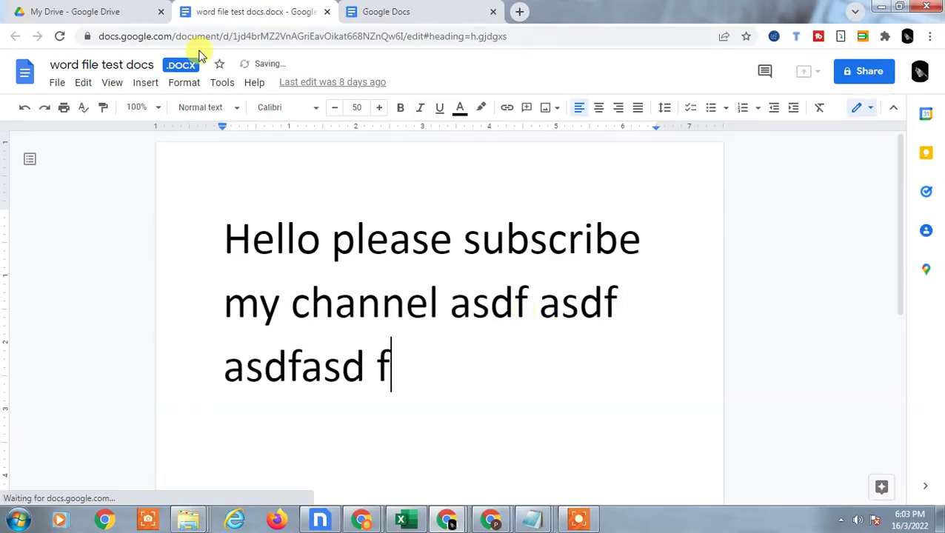
{"action": "left_click", "coordinate": [386, 11]}
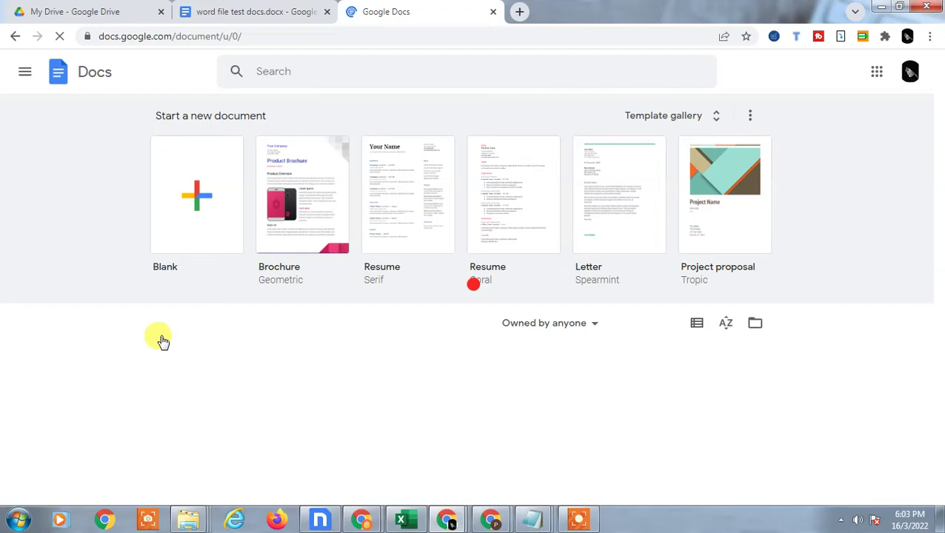
Scroll the Recent documents grid to locate word file test docs.docx
{"action": "scroll", "coordinate": [163, 341], "scroll_direction": "down", "scroll_amount": 5}
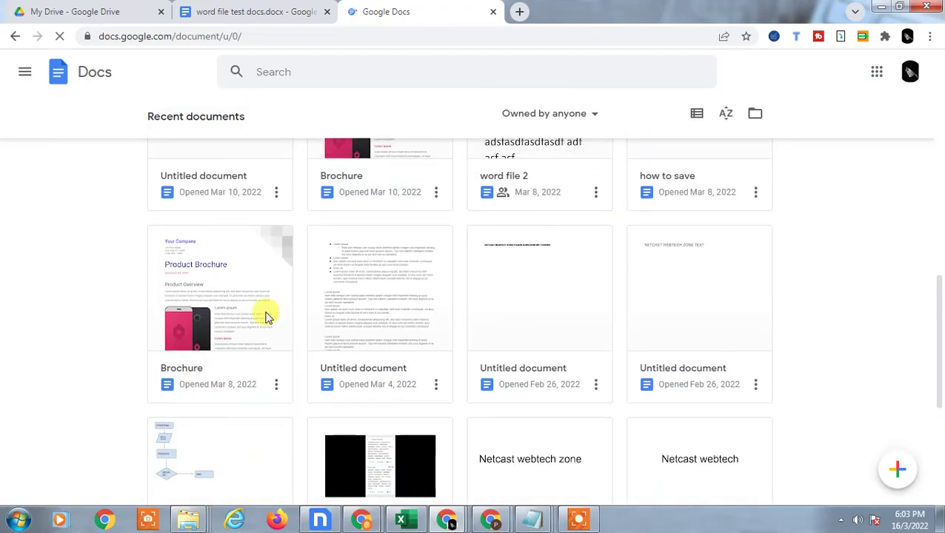
{"action": "scroll", "coordinate": [724, 302], "scroll_direction": "up", "scroll_amount": 5}
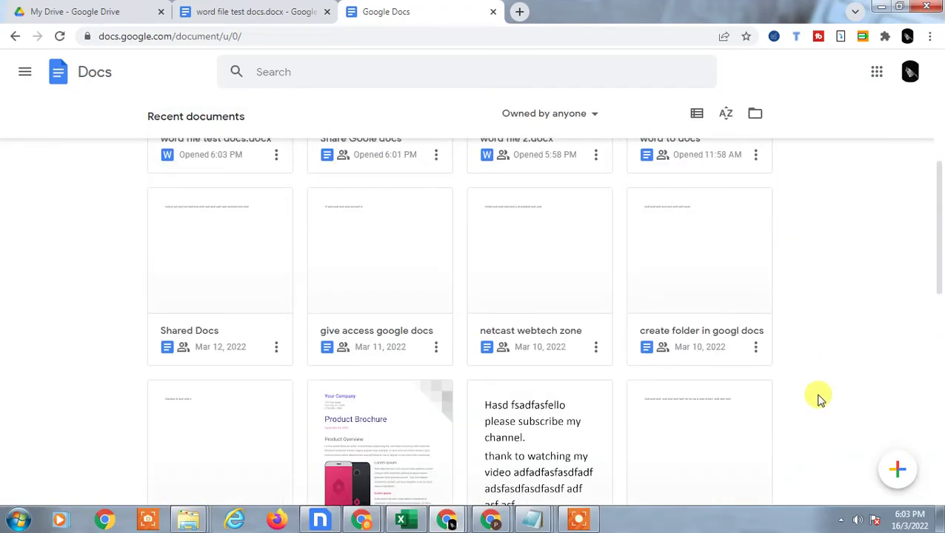
{"action": "scroll", "coordinate": [819, 400], "scroll_direction": "up", "scroll_amount": 2}
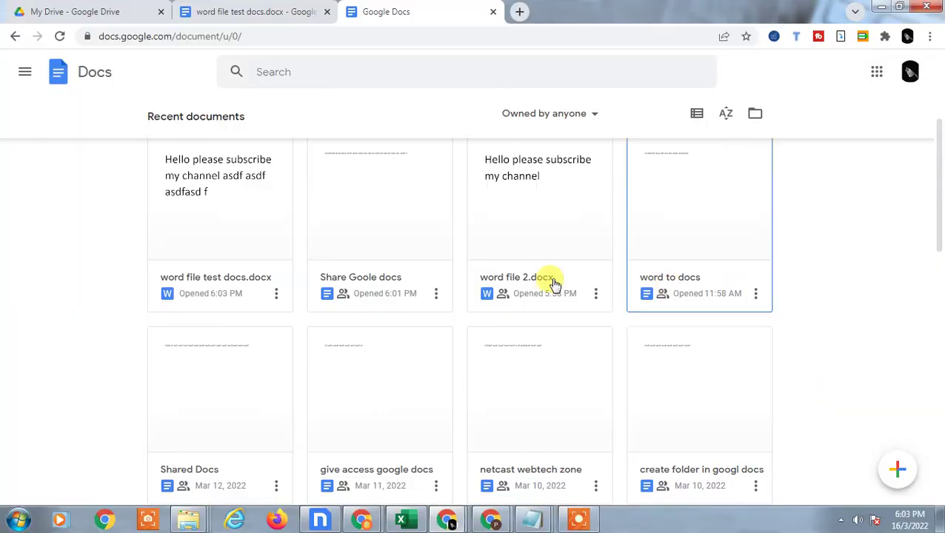
{"action": "scroll", "coordinate": [415, 371], "scroll_direction": "down", "scroll_amount": 1}
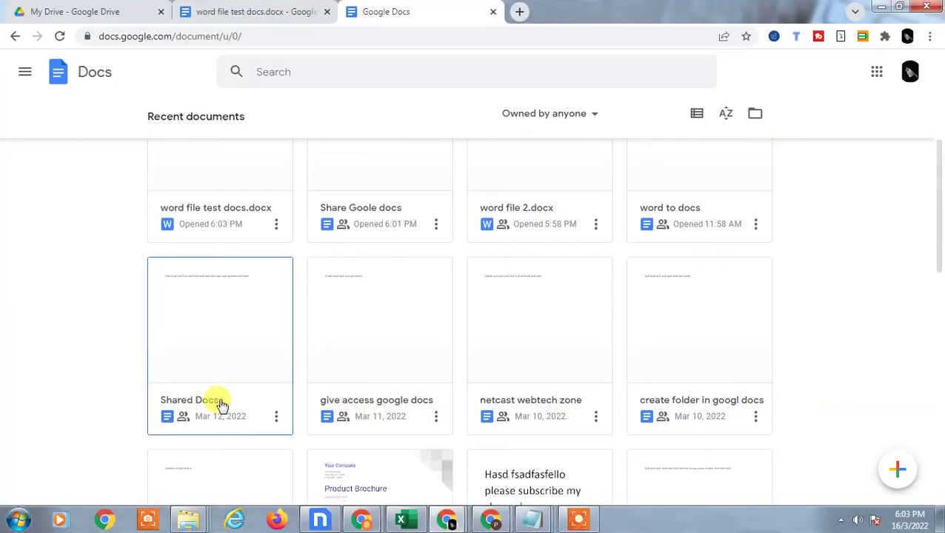
{"action": "scroll", "coordinate": [237, 395], "scroll_direction": "up", "scroll_amount": 2}
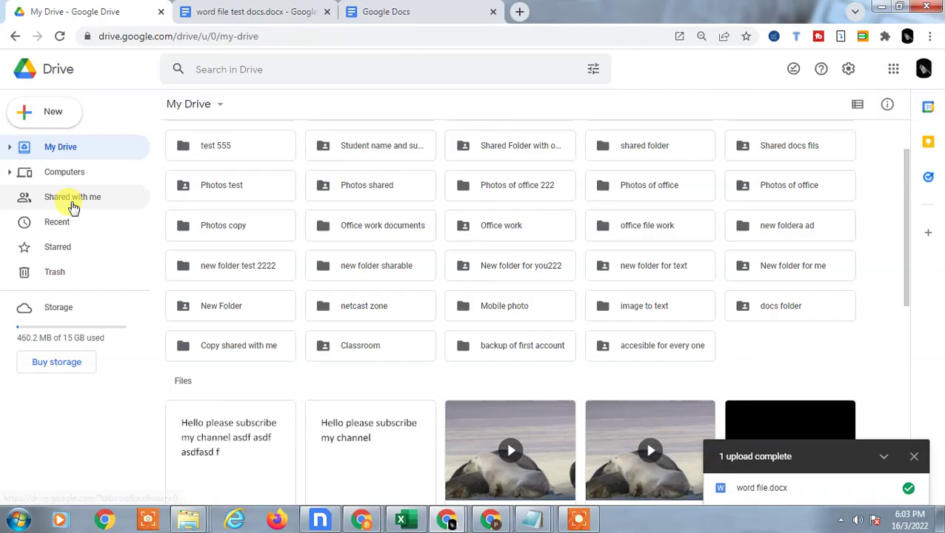
Show Drive's Recent files and compare them against the word file test docs document
{"action": "left_click", "coordinate": [71, 225]}
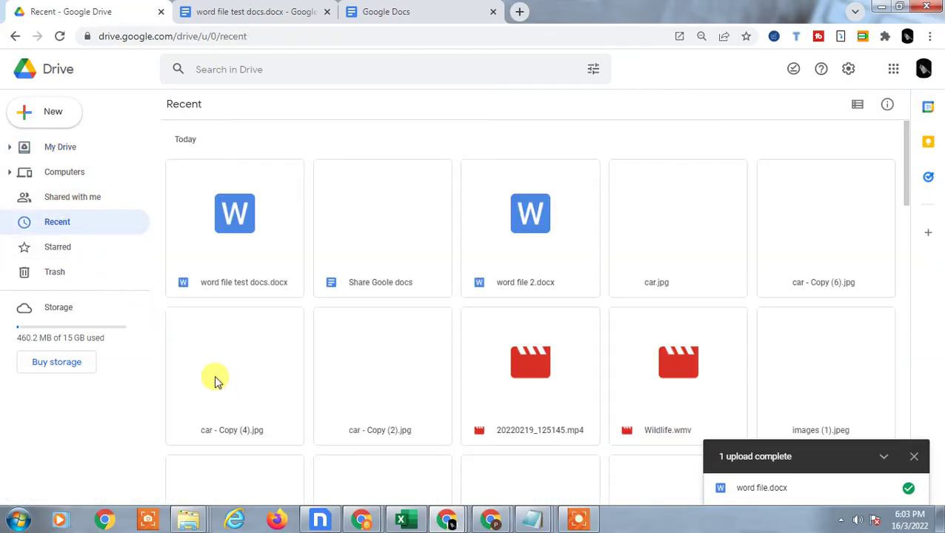
{"action": "left_click", "coordinate": [406, 18]}
{"action": "left_click", "coordinate": [258, 15]}
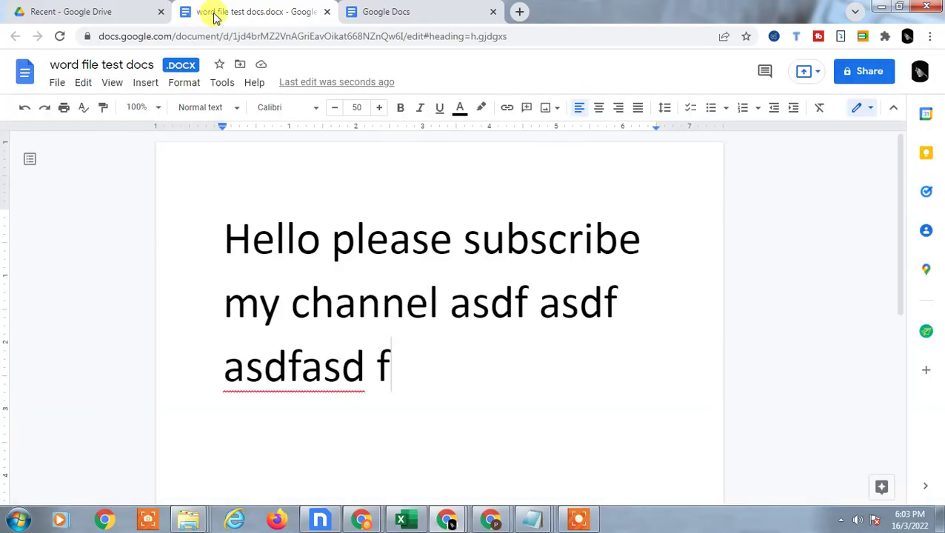
{"action": "left_click", "coordinate": [95, 12]}
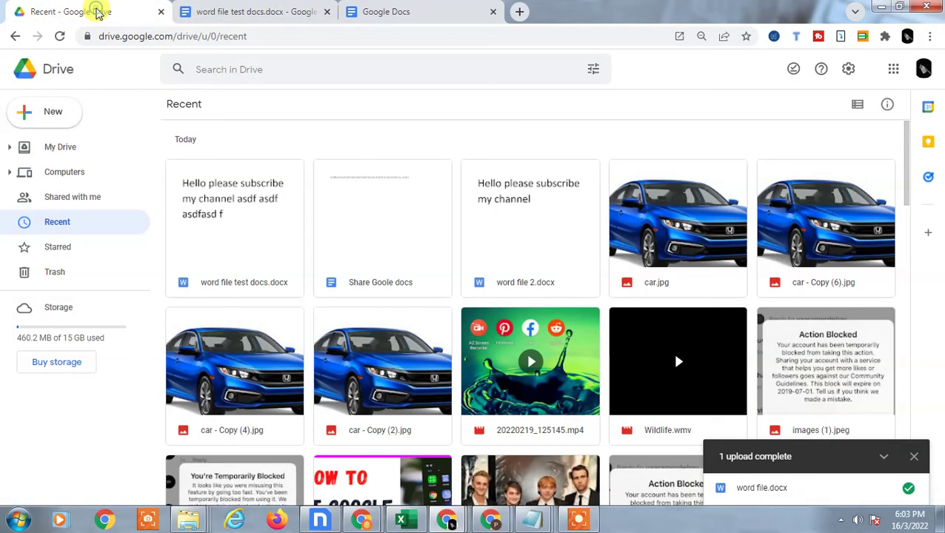
{"action": "left_click", "coordinate": [240, 9]}
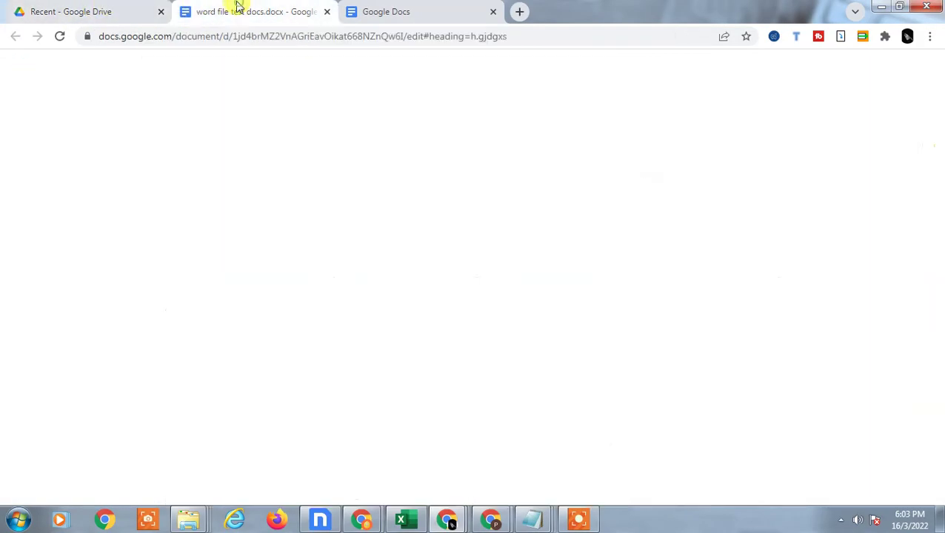
{"action": "left_click", "coordinate": [111, 11]}
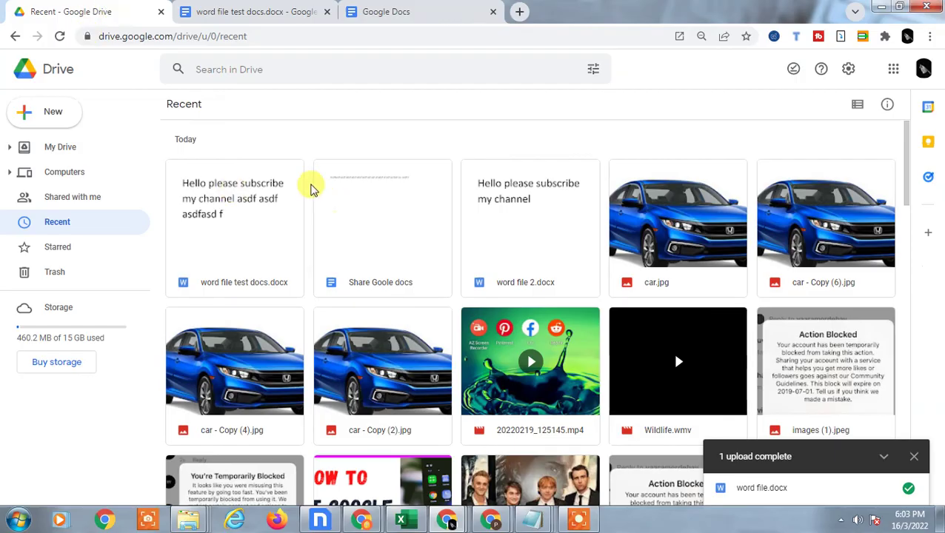
{"action": "left_click", "coordinate": [249, 12]}
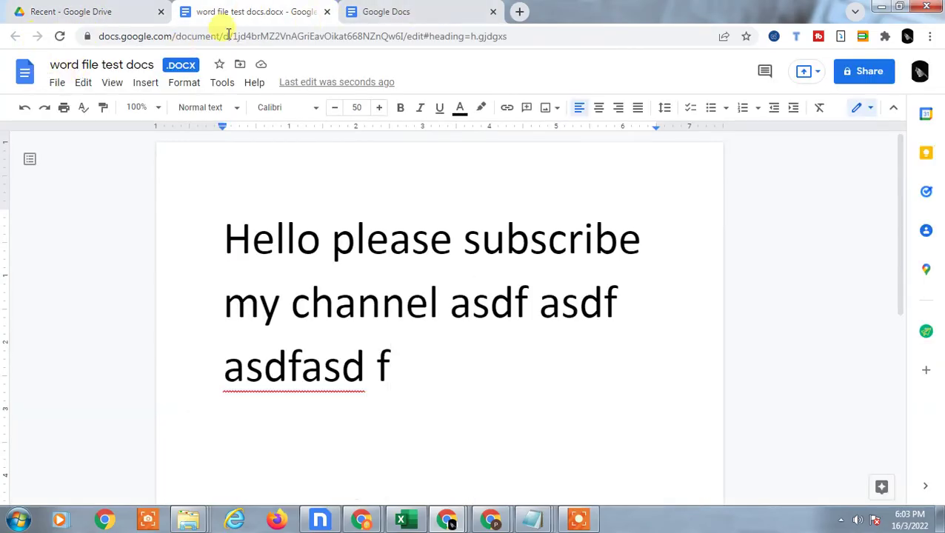
Switch to the Docs home page and scroll its recent documents
{"action": "key", "text": "ctrl+Tab"}
{"action": "scroll", "coordinate": [272, 308], "scroll_direction": "down", "scroll_amount": 1}
{"action": "scroll", "coordinate": [222, 259], "scroll_direction": "up", "scroll_amount": 3}
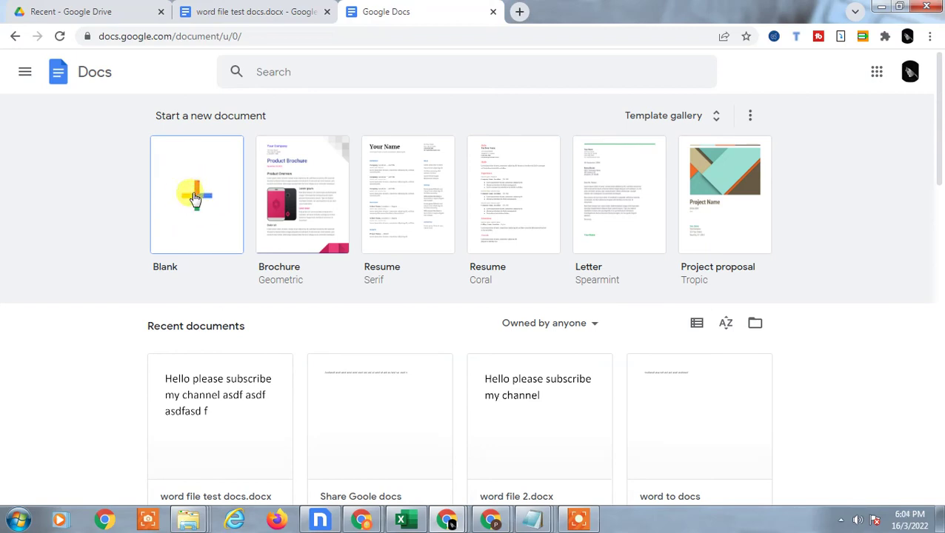
Check Drive's New menu, then return to the Docs home page and scroll it
{"action": "scroll", "coordinate": [472, 323], "scroll_direction": "down", "scroll_amount": 2}
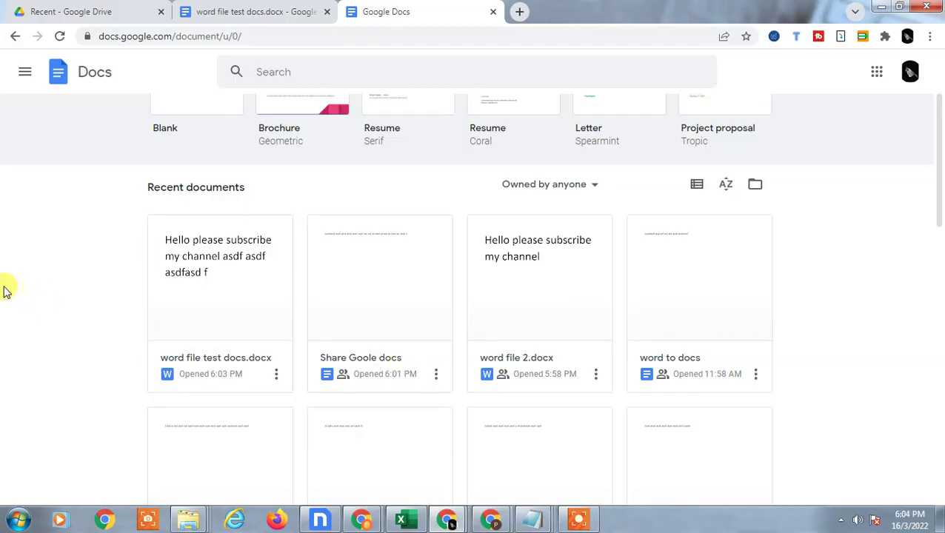
{"action": "left_click", "coordinate": [61, 9]}
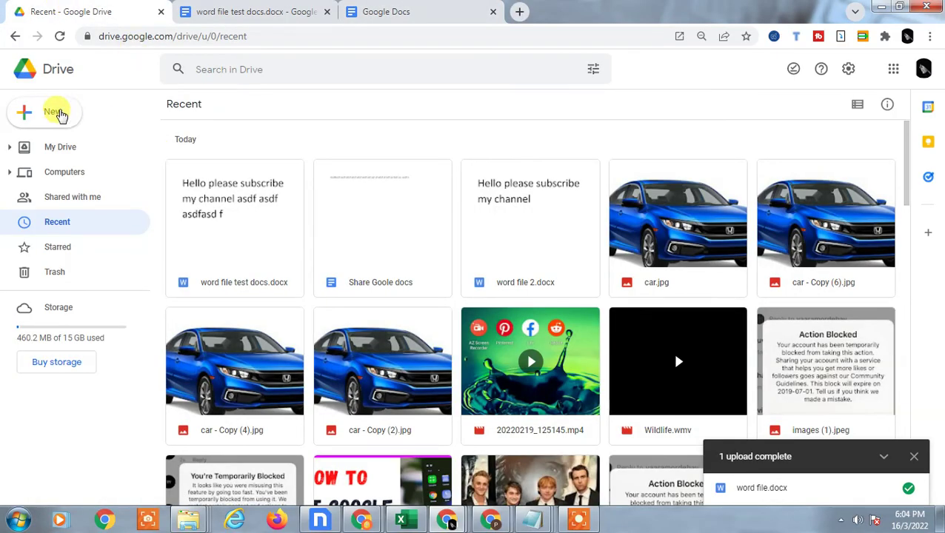
{"action": "left_click", "coordinate": [59, 113]}
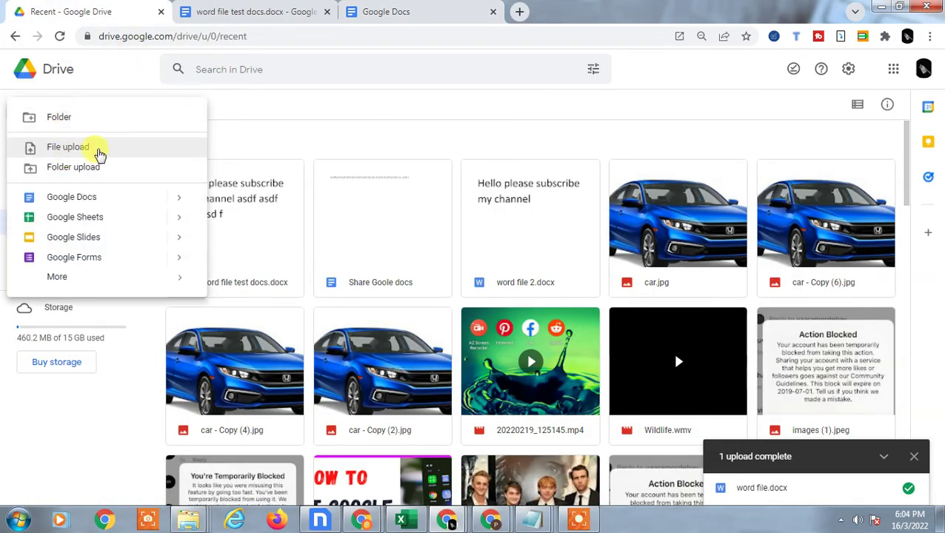
{"action": "left_click", "coordinate": [380, 12]}
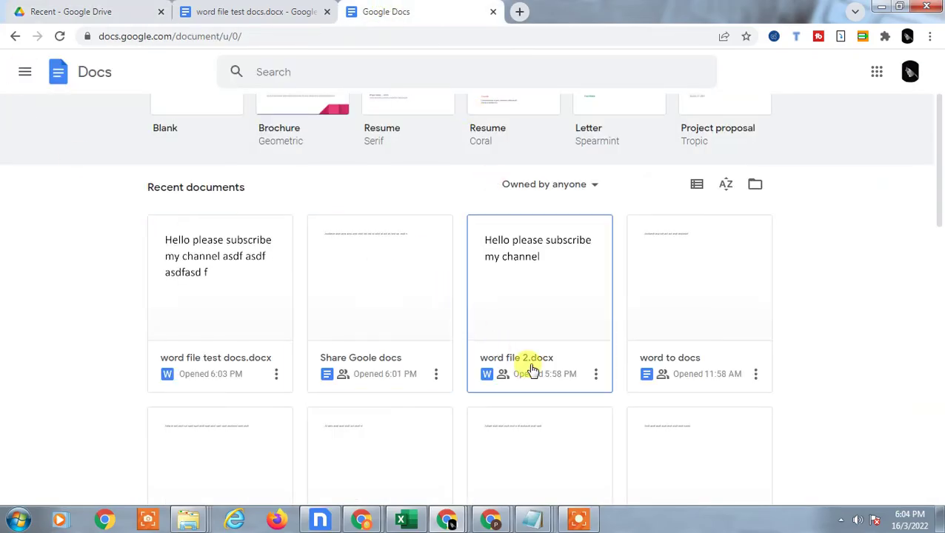
{"action": "scroll", "coordinate": [583, 385], "scroll_direction": "up", "scroll_amount": 3}
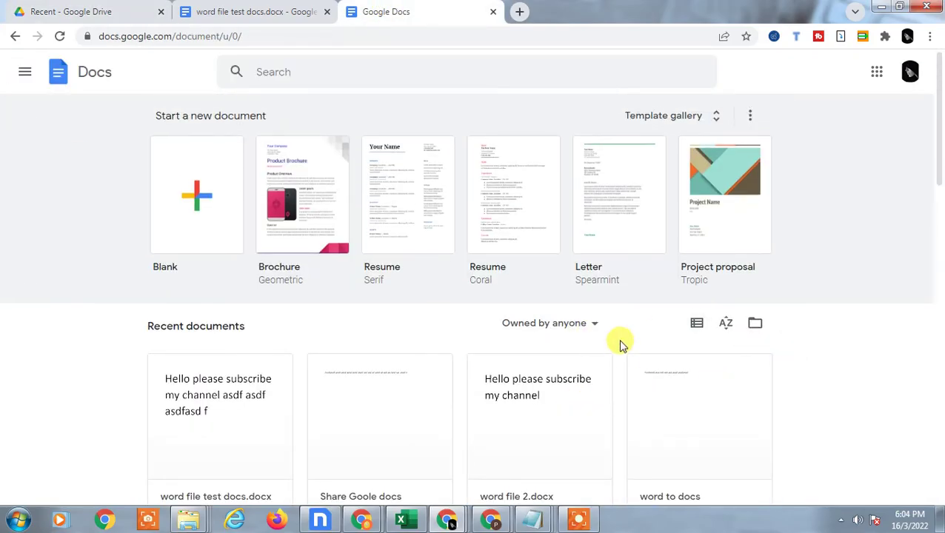
{"action": "scroll", "coordinate": [283, 301], "scroll_direction": "down", "scroll_amount": 5}
{"action": "scroll", "coordinate": [597, 117], "scroll_direction": "up", "scroll_amount": 3}
Open and close the Docs navigation drawer, then minimize Chrome to reveal the desktop
{"action": "left_click", "coordinate": [24, 72]}
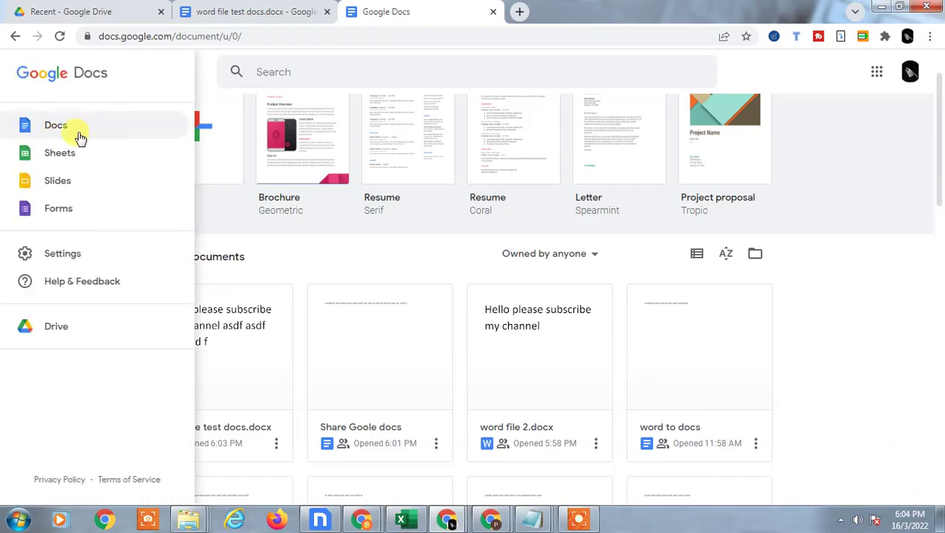
{"action": "left_click", "coordinate": [884, 181]}
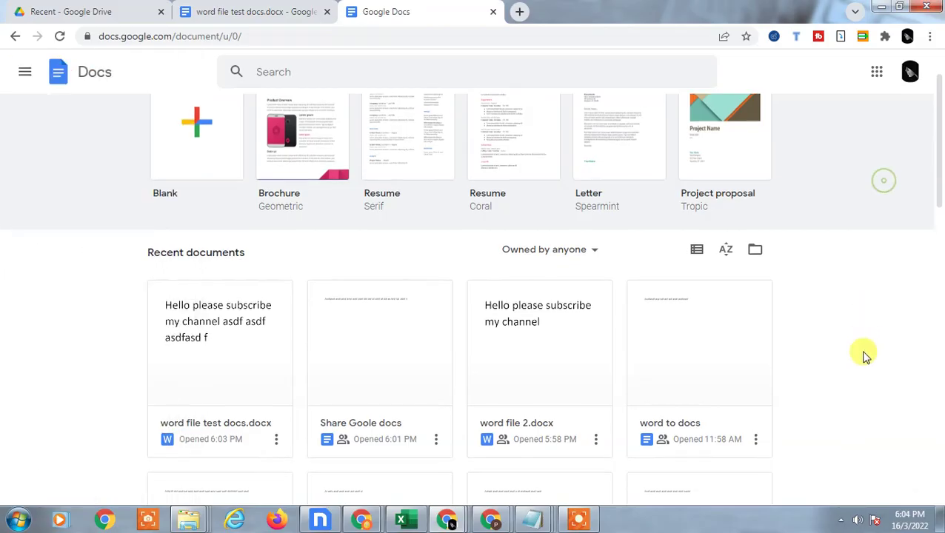
{"action": "scroll", "coordinate": [859, 352], "scroll_direction": "down", "scroll_amount": 10}
{"action": "key", "text": "super+d"}
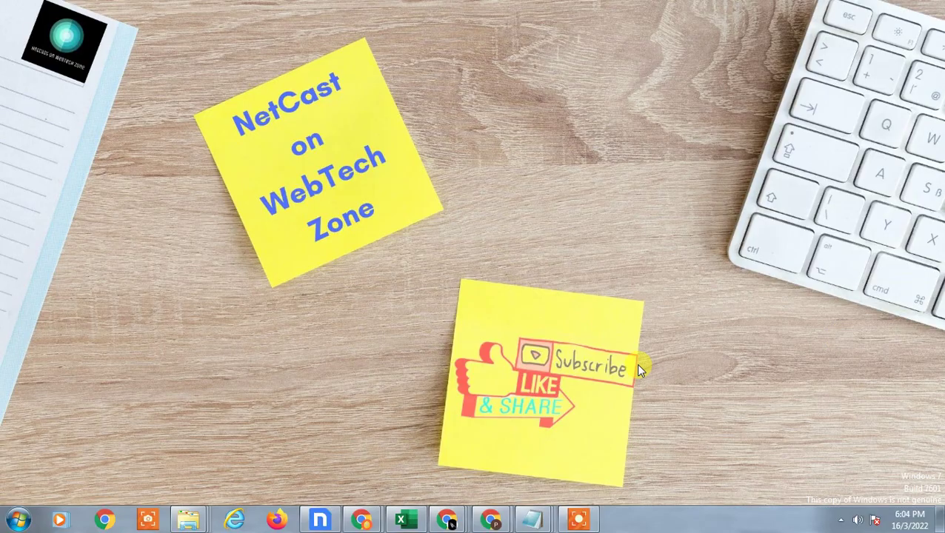